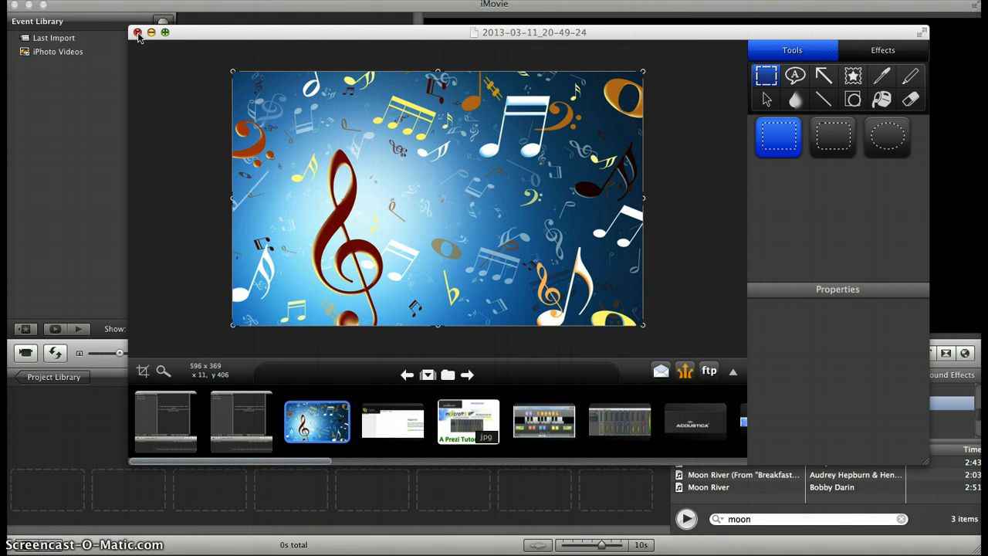
Step: Close the music-notes image window and show the iPhoto library's pictures in the photo browser
{"action": "left_click", "coordinate": [138, 33]}
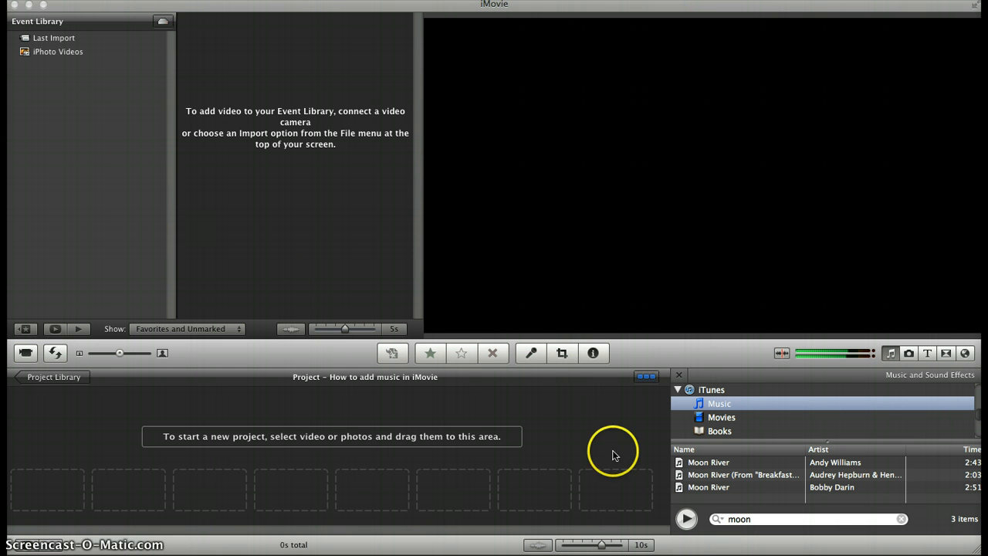
{"action": "left_click", "coordinate": [910, 355]}
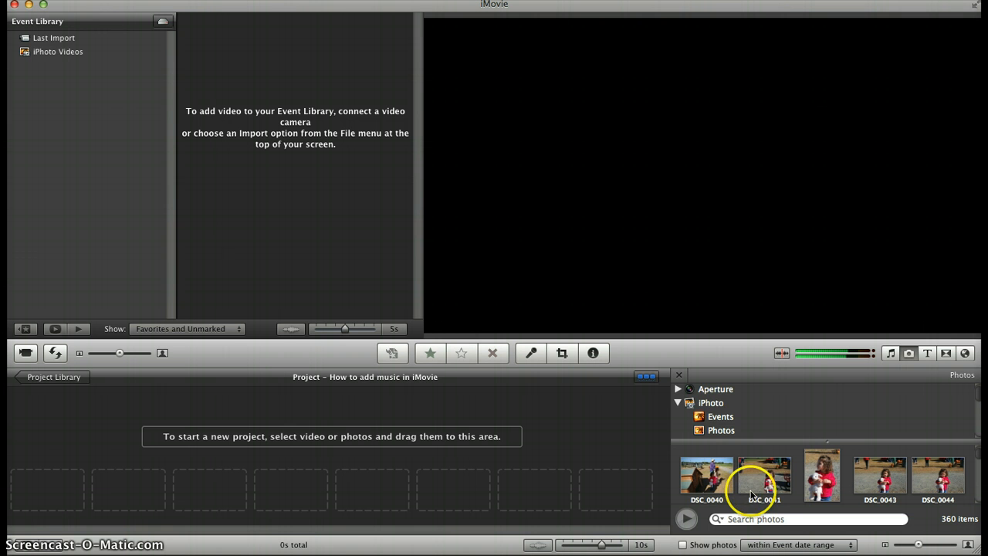
{"action": "left_click", "coordinate": [722, 407]}
{"action": "left_click", "coordinate": [782, 469]}
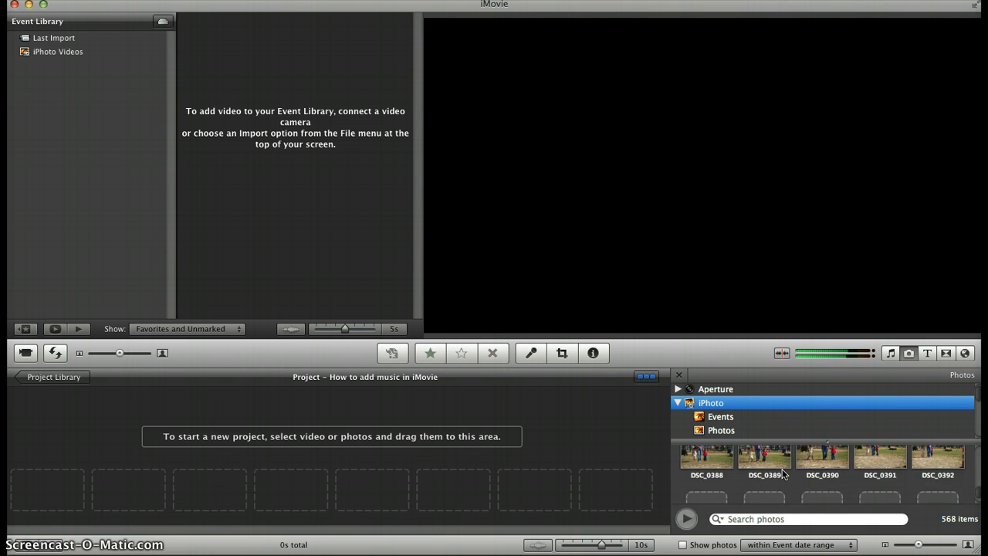
Step: Add the iPhoto pictures "Notice intricat...", "Look up...see..." and "this is a stink..." to the project in that order
{"action": "scroll", "coordinate": [783, 474], "scroll_direction": "down", "scroll_amount": 10}
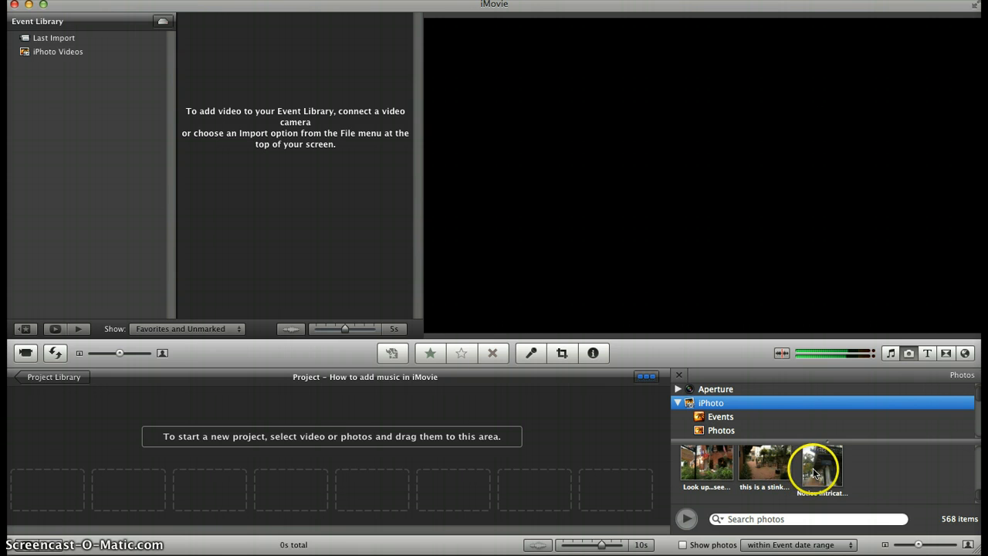
{"action": "left_click_drag", "start_coordinate": [814, 473], "coordinate": [64, 501]}
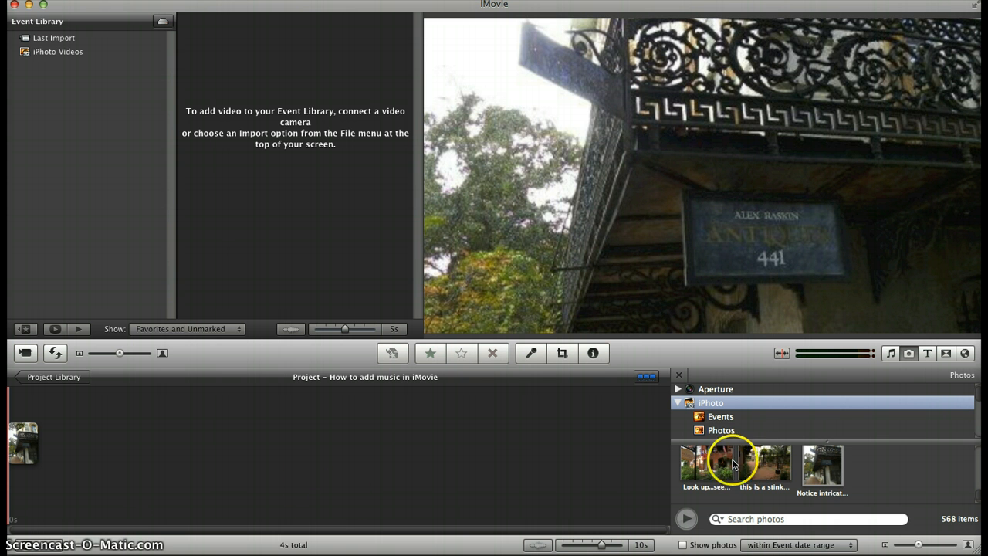
{"action": "left_click", "coordinate": [726, 461]}
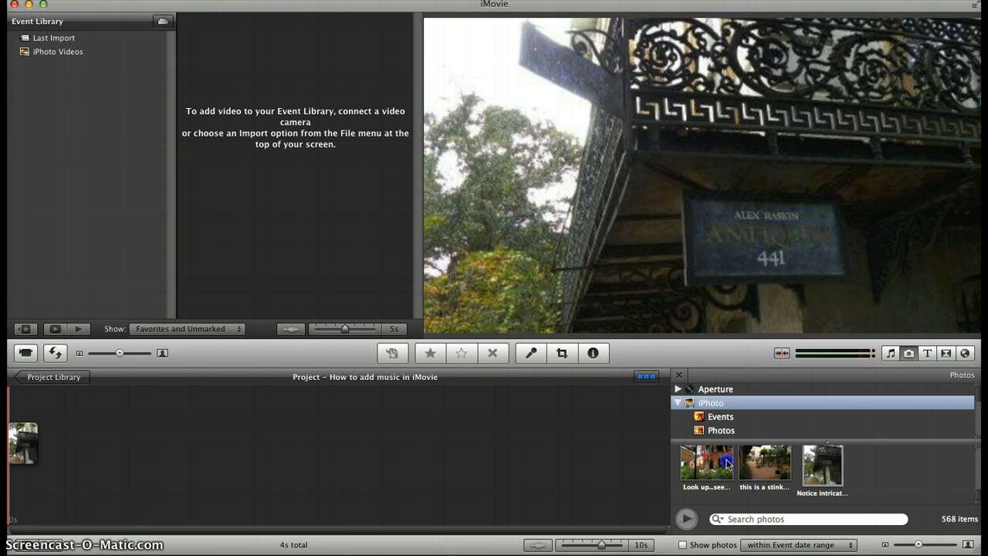
{"action": "left_click_drag", "start_coordinate": [726, 461], "coordinate": [211, 442]}
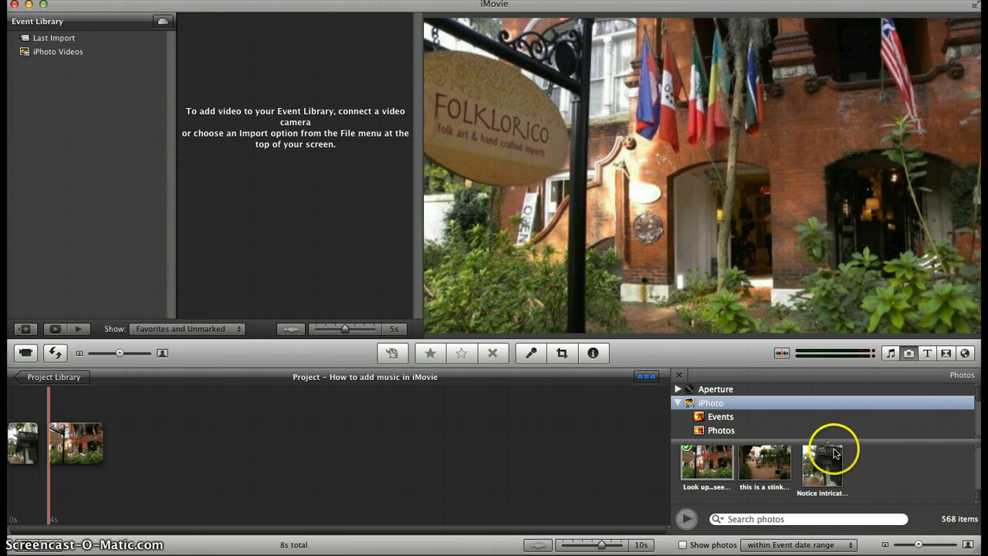
{"action": "left_click_drag", "start_coordinate": [767, 466], "coordinate": [369, 445]}
Step: Append the photos DSC_0401, "Savannah's fa..." and DSC_0400 to the end of the project in that order
{"action": "scroll", "coordinate": [749, 468], "scroll_direction": "up", "scroll_amount": 3}
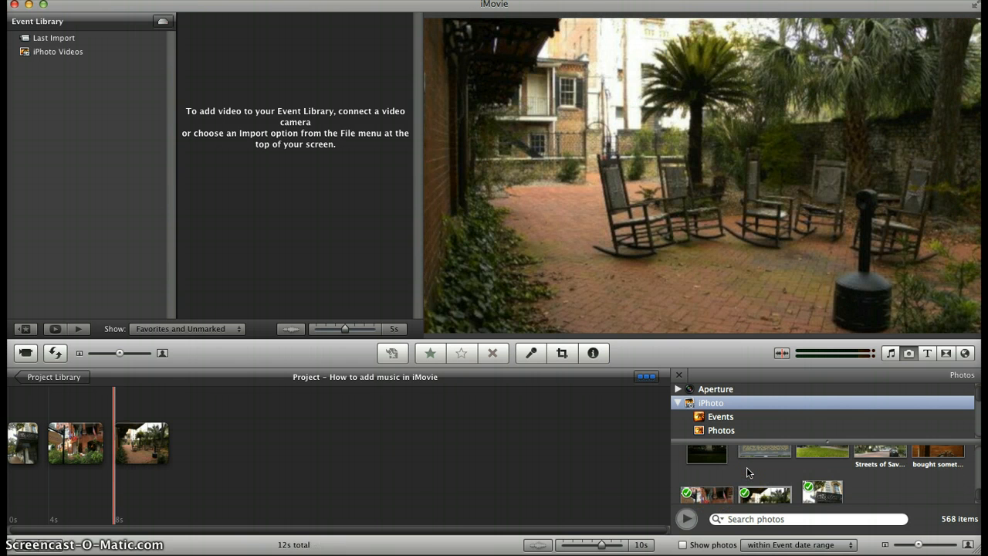
{"action": "scroll", "coordinate": [747, 467], "scroll_direction": "up", "scroll_amount": 3}
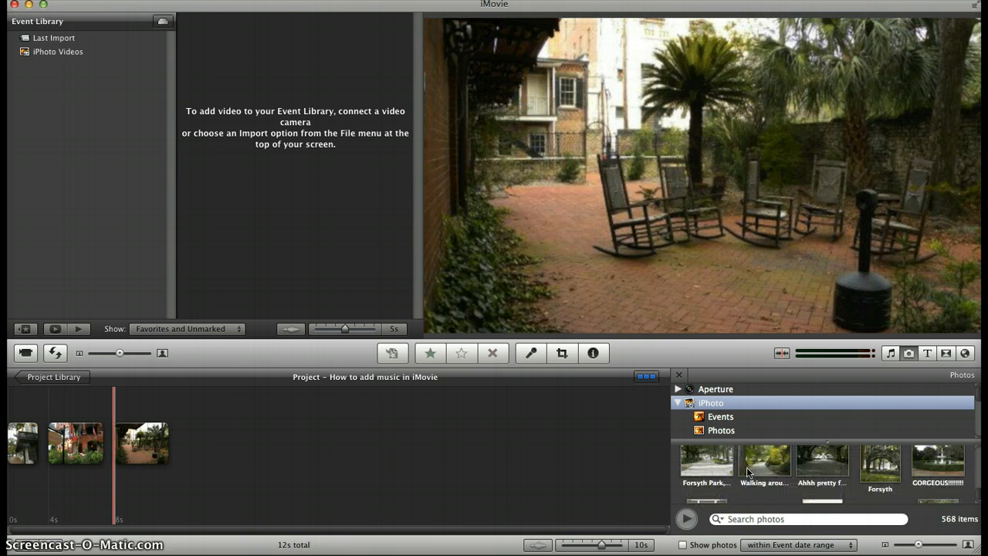
{"action": "scroll", "coordinate": [747, 472], "scroll_direction": "up", "scroll_amount": 5}
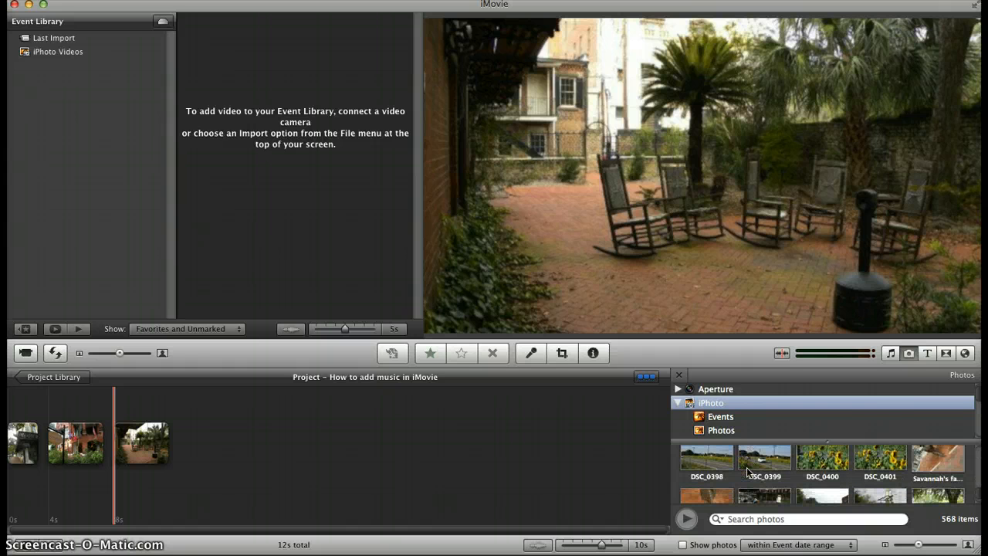
{"action": "left_click_drag", "start_coordinate": [881, 455], "coordinate": [441, 444]}
{"action": "left_click", "coordinate": [939, 461]}
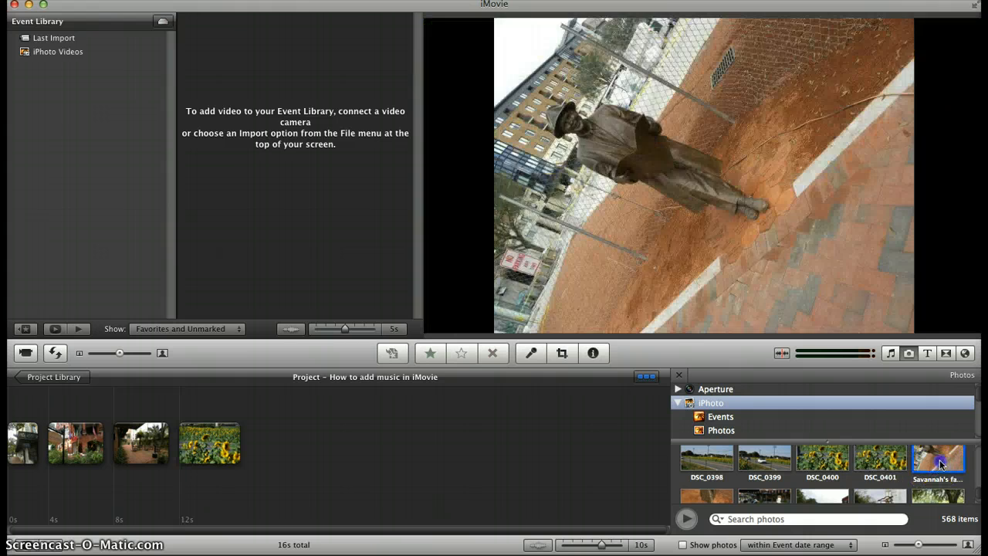
{"action": "left_click_drag", "start_coordinate": [941, 464], "coordinate": [441, 456]}
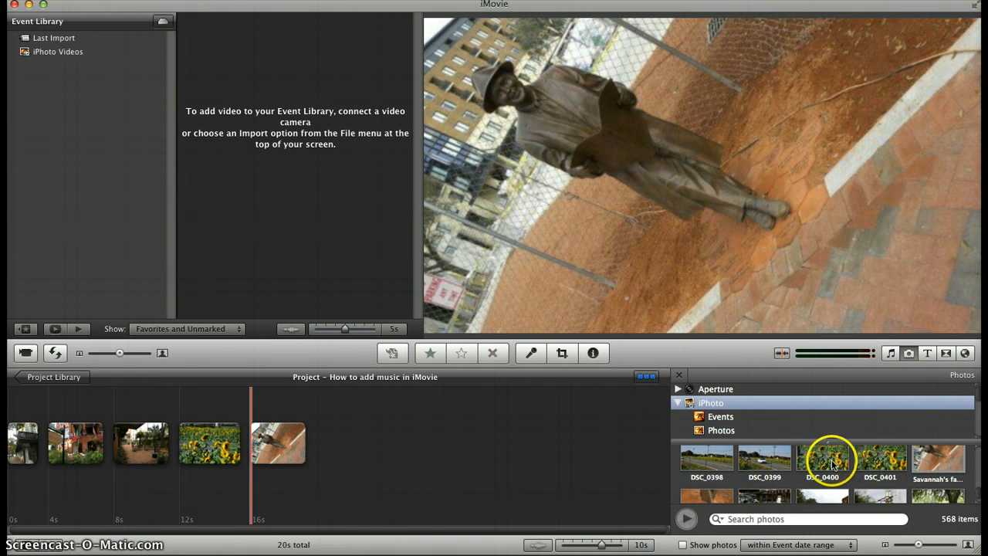
{"action": "left_click_drag", "start_coordinate": [833, 462], "coordinate": [595, 459]}
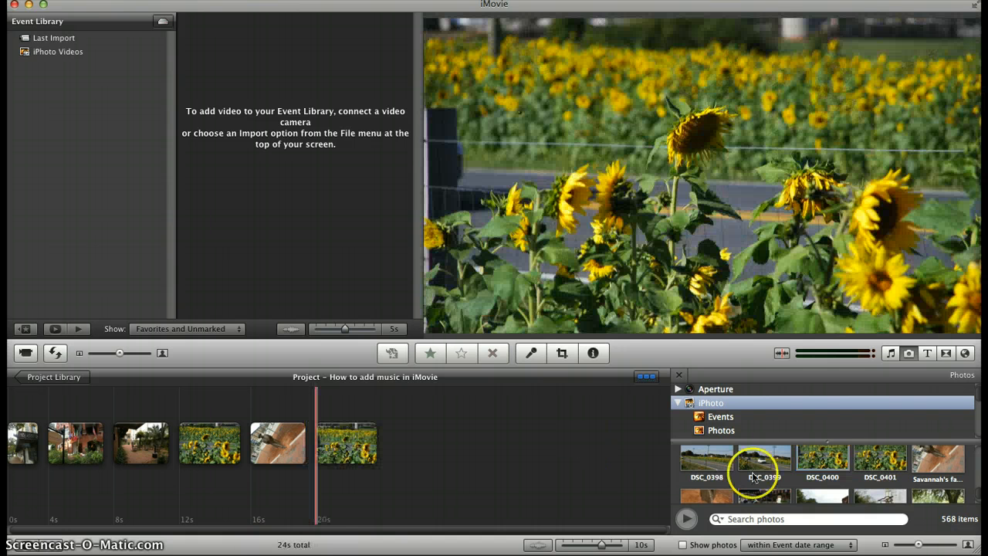
Step: Append the second to fifth photos of the row below DSC_0398 to the end of the project
{"action": "scroll", "coordinate": [763, 478], "scroll_direction": "down", "scroll_amount": 1}
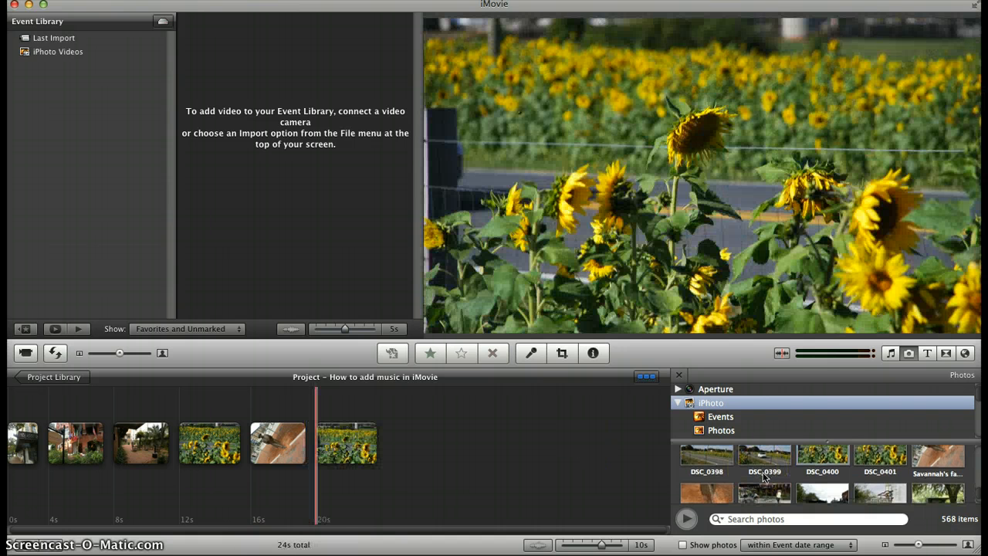
{"action": "scroll", "coordinate": [763, 477], "scroll_direction": "down", "scroll_amount": 2}
{"action": "left_click_drag", "start_coordinate": [765, 481], "coordinate": [549, 462]}
{"action": "left_click_drag", "start_coordinate": [817, 480], "coordinate": [472, 461]}
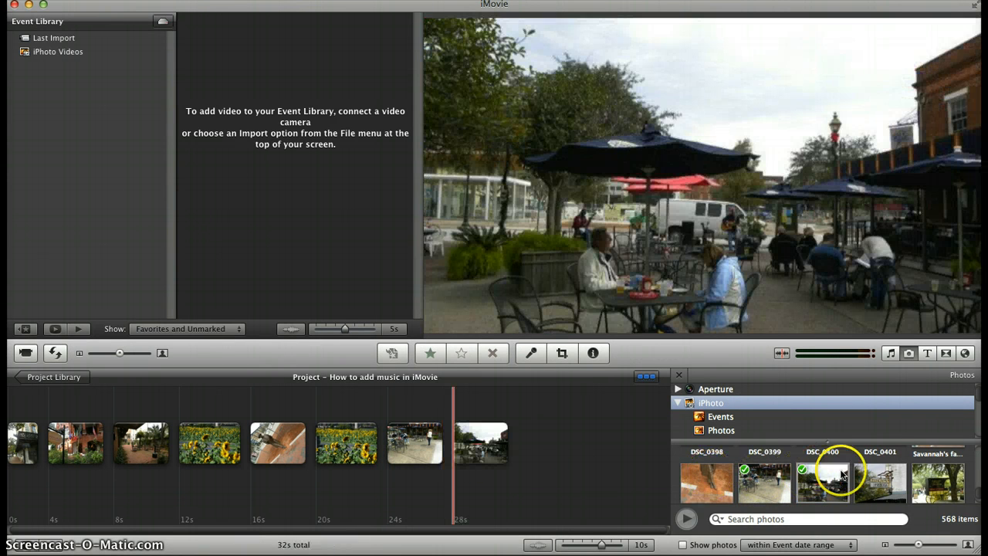
{"action": "left_click_drag", "start_coordinate": [875, 474], "coordinate": [606, 444]}
{"action": "left_click_drag", "start_coordinate": [934, 478], "coordinate": [616, 439]}
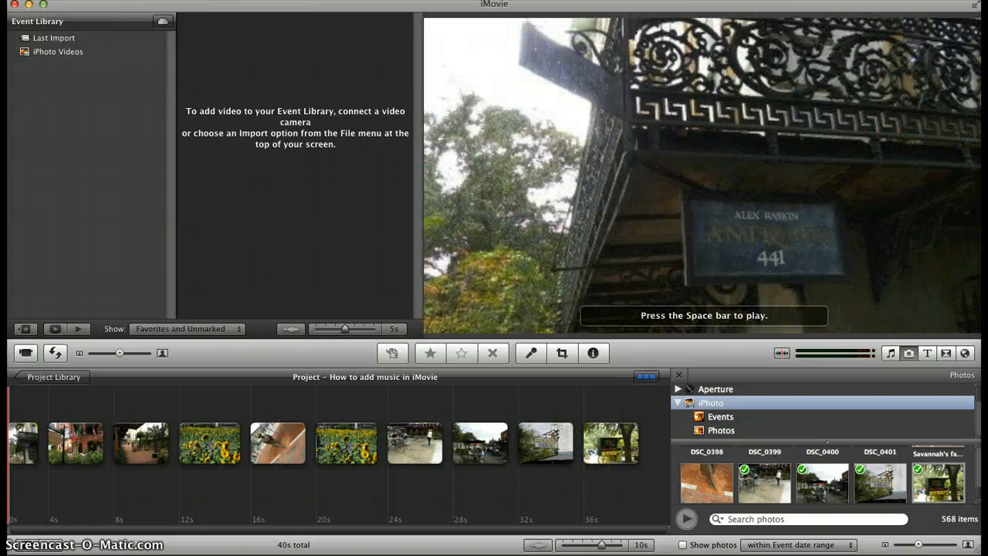
Step: Delete the first photo, showing the Antiques sign, from the project
{"action": "left_click", "coordinate": [16, 436]}
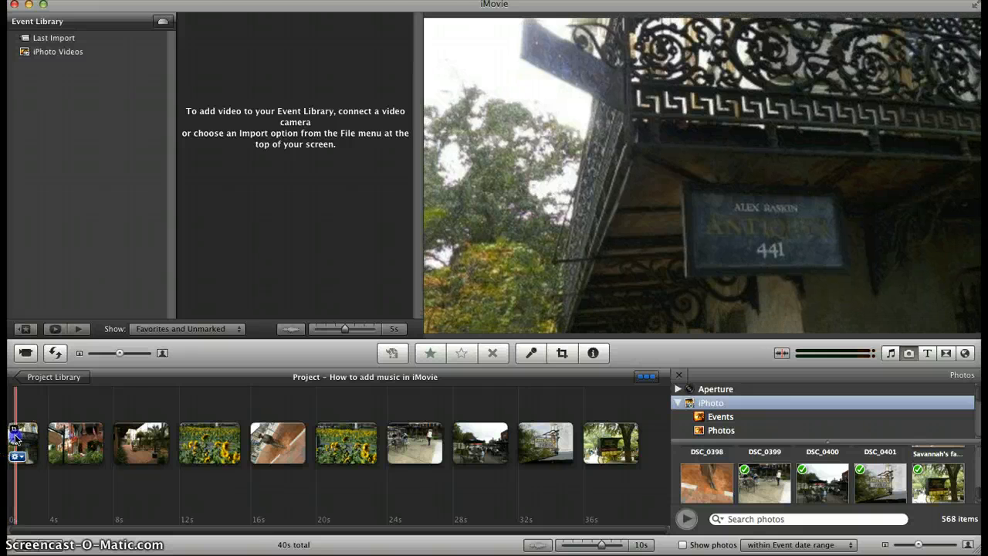
{"action": "key", "text": "Delete"}
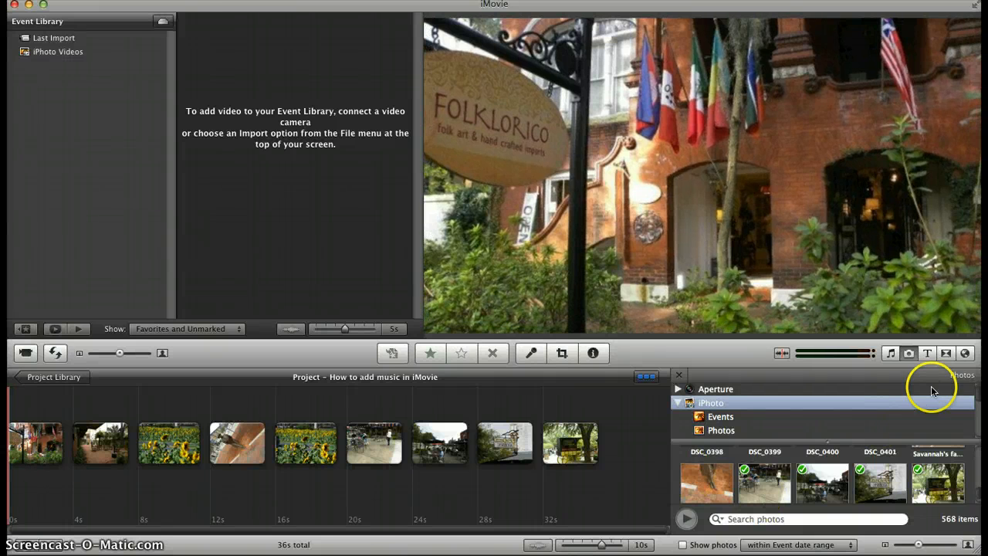
Step: Show the music and sound effects library and open the Jingles folder under iLife Sound Effects
{"action": "left_click", "coordinate": [892, 354]}
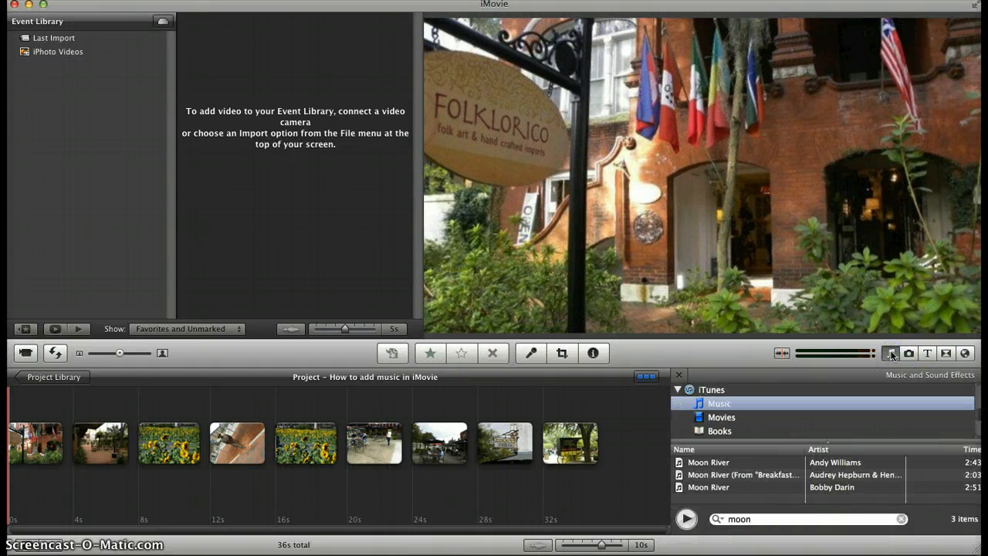
{"action": "left_click", "coordinate": [856, 404]}
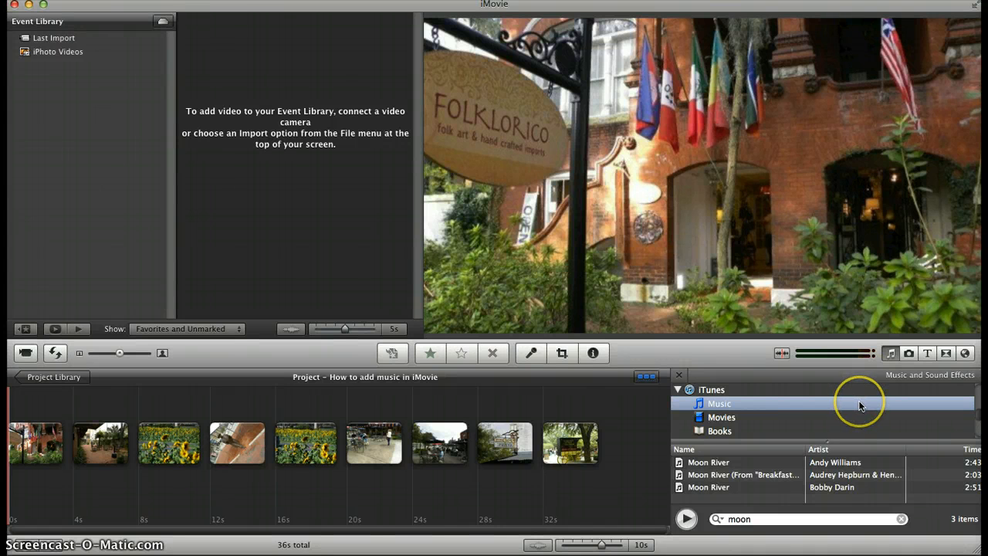
{"action": "scroll", "coordinate": [860, 406], "scroll_direction": "down", "scroll_amount": 3}
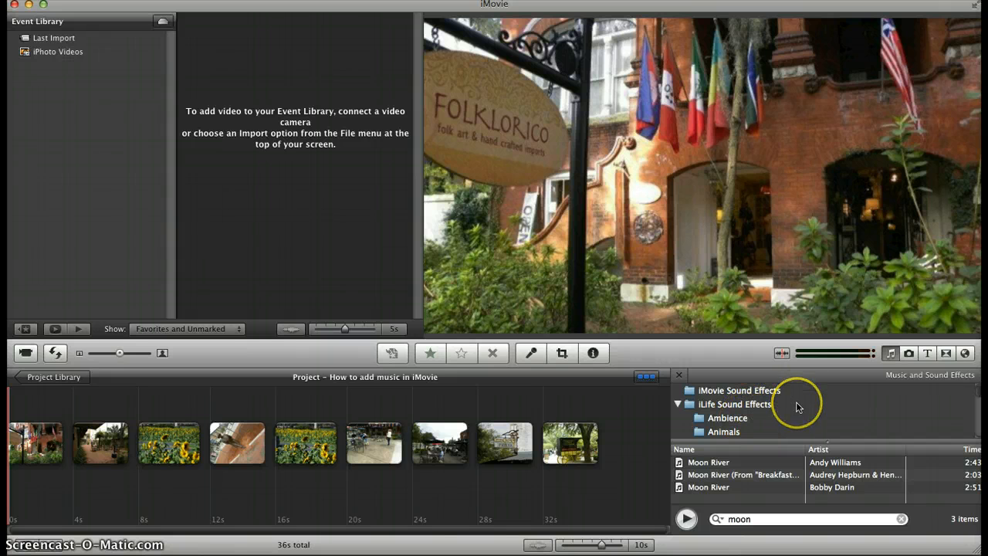
{"action": "scroll", "coordinate": [796, 402], "scroll_direction": "down", "scroll_amount": 3}
{"action": "scroll", "coordinate": [796, 401], "scroll_direction": "down", "scroll_amount": 2}
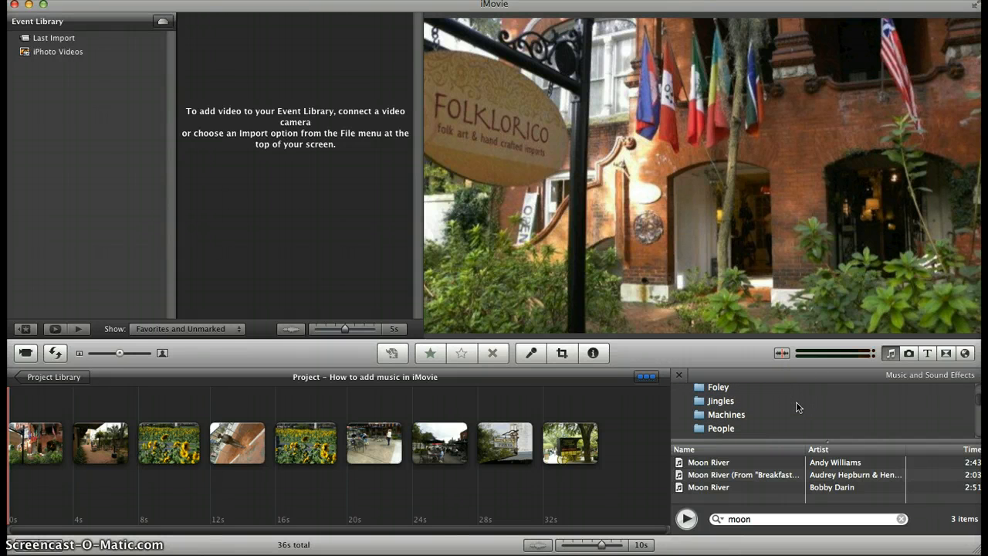
{"action": "left_click", "coordinate": [730, 406]}
{"action": "left_click", "coordinate": [729, 406]}
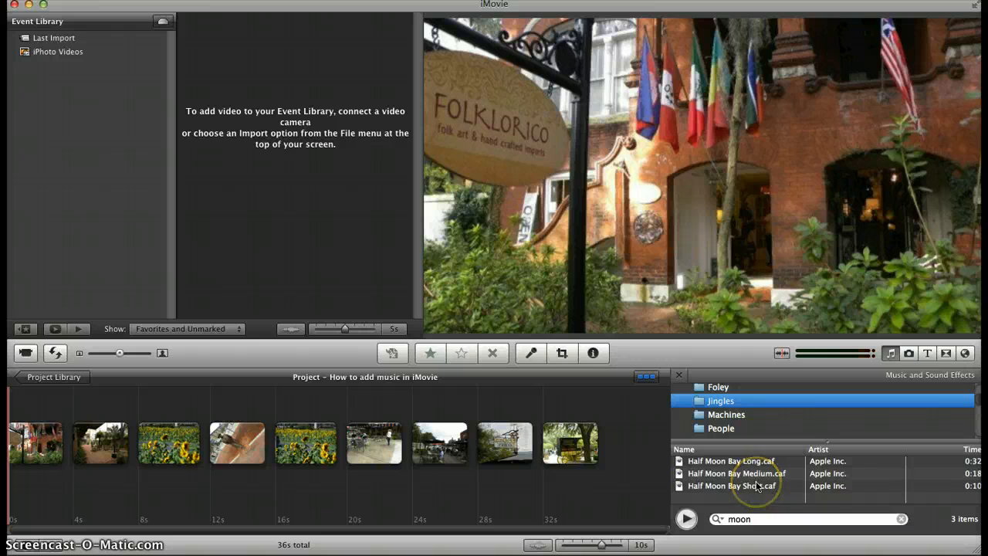
Step: Preview the jingle Half Moon Bay Long.caf and stop its playback
{"action": "double_click", "coordinate": [723, 400]}
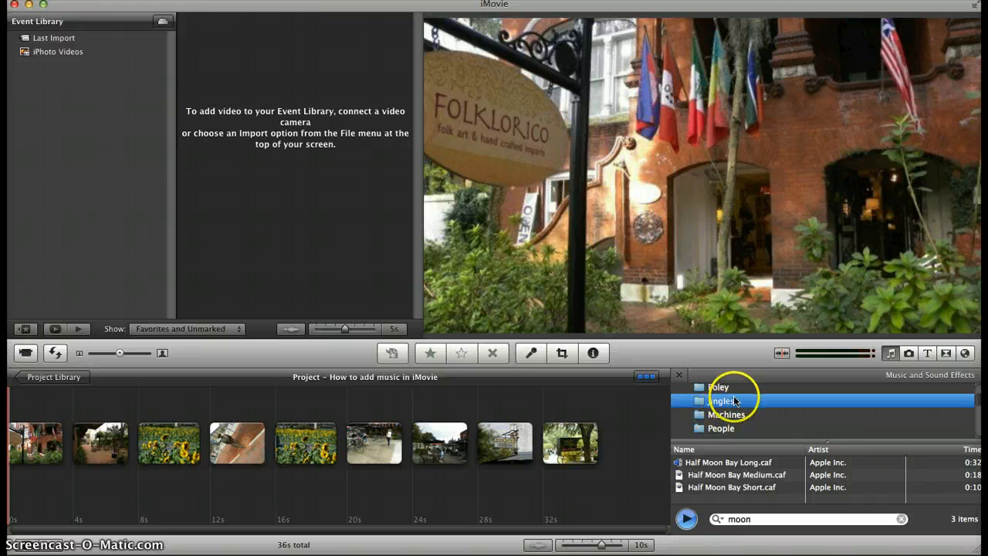
{"action": "left_click", "coordinate": [680, 462]}
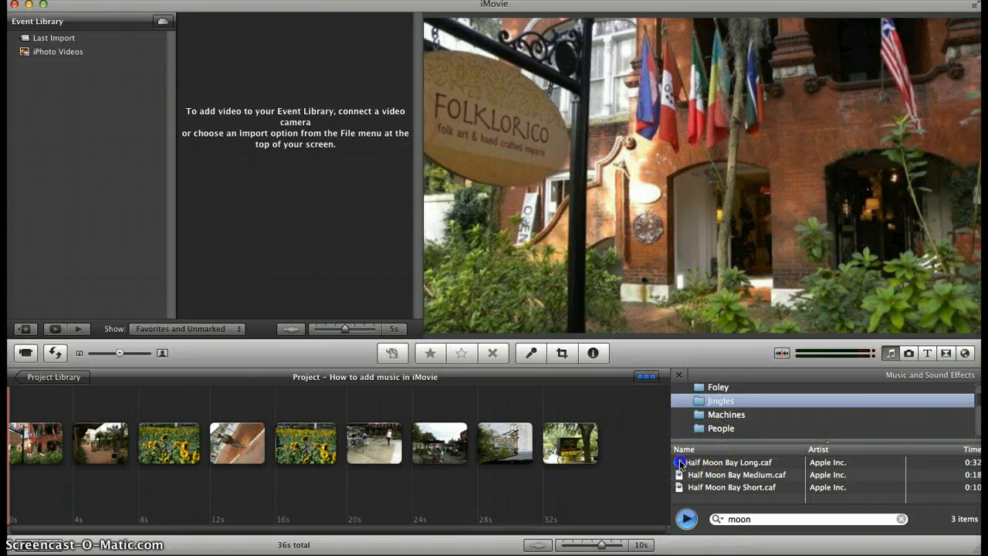
{"action": "left_click", "coordinate": [687, 519]}
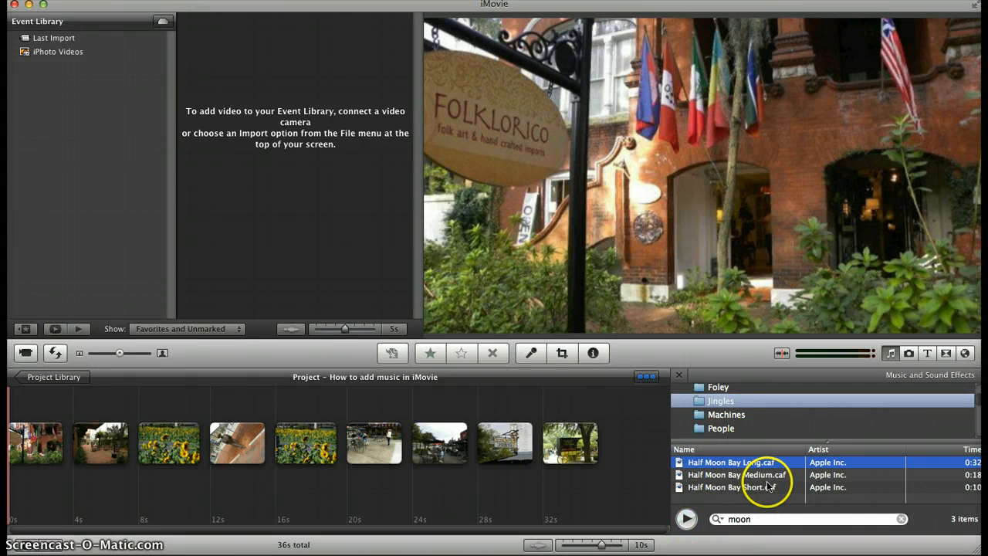
Step: Look through iLife Sound Effects, including the Ambience and Animals folders, for audio matching "moon"
{"action": "scroll", "coordinate": [739, 404], "scroll_direction": "up", "scroll_amount": 3}
{"action": "left_click", "coordinate": [741, 395]}
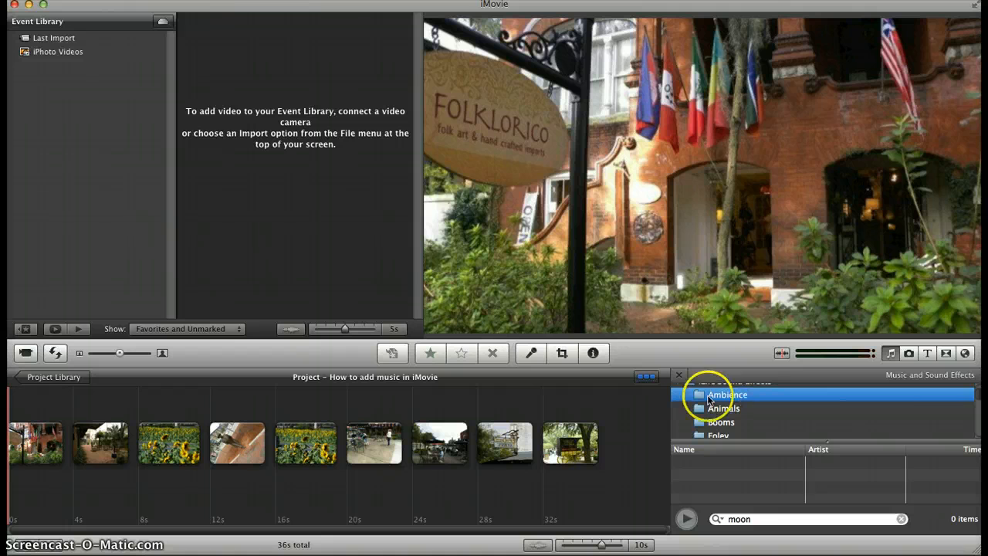
{"action": "left_click", "coordinate": [714, 410]}
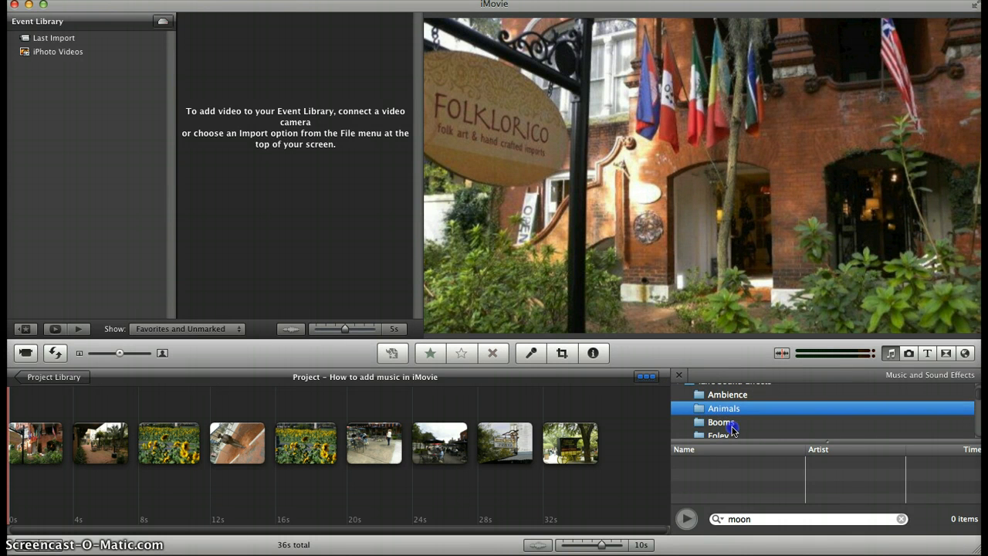
{"action": "left_click", "coordinate": [733, 431]}
{"action": "scroll", "coordinate": [767, 420], "scroll_direction": "up", "scroll_amount": 3}
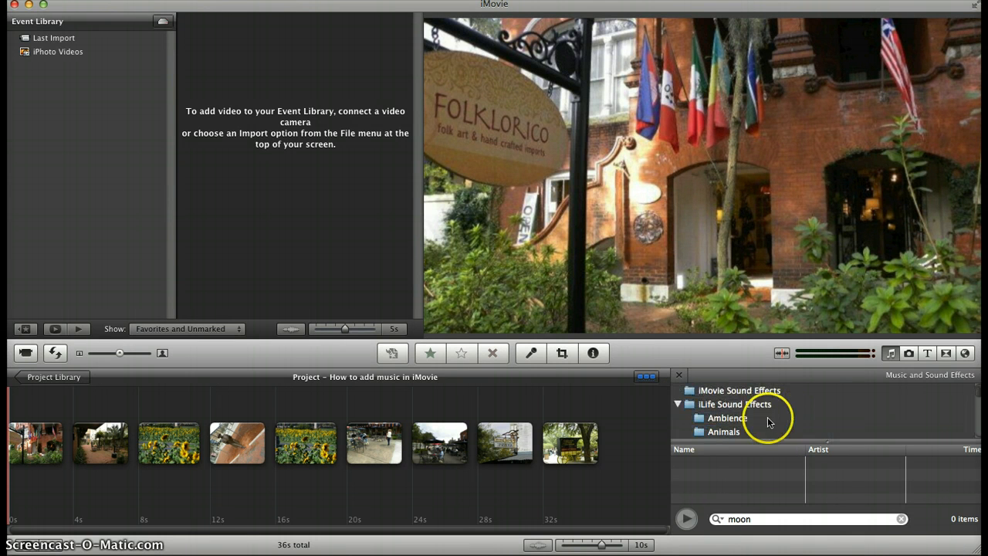
{"action": "left_click", "coordinate": [736, 404]}
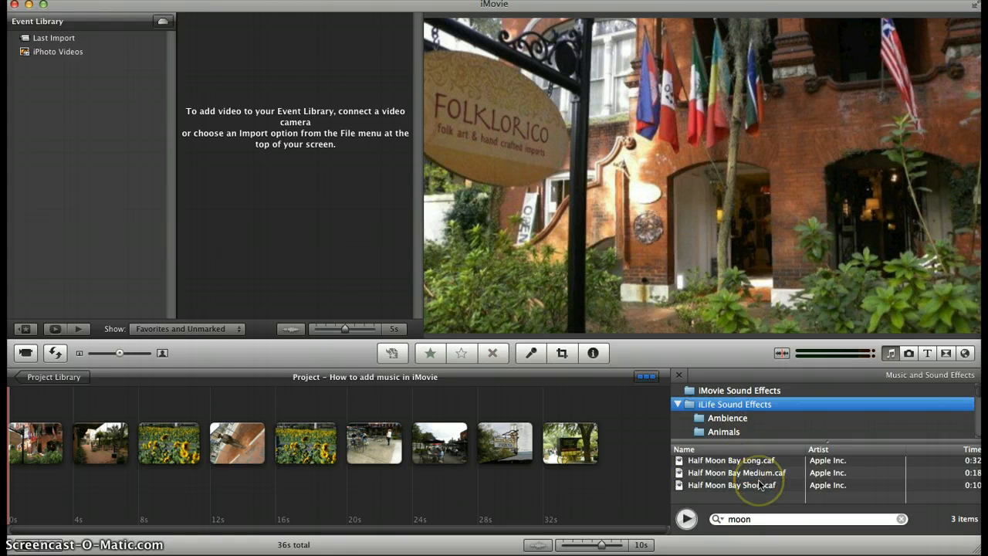
{"action": "scroll", "coordinate": [790, 418], "scroll_direction": "down", "scroll_amount": 4}
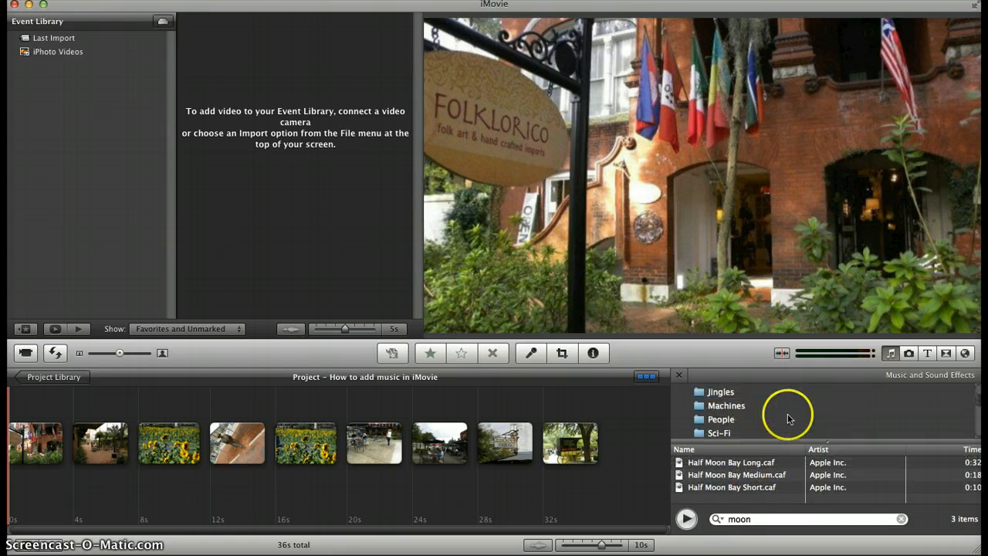
{"action": "scroll", "coordinate": [727, 398], "scroll_direction": "up", "scroll_amount": 3}
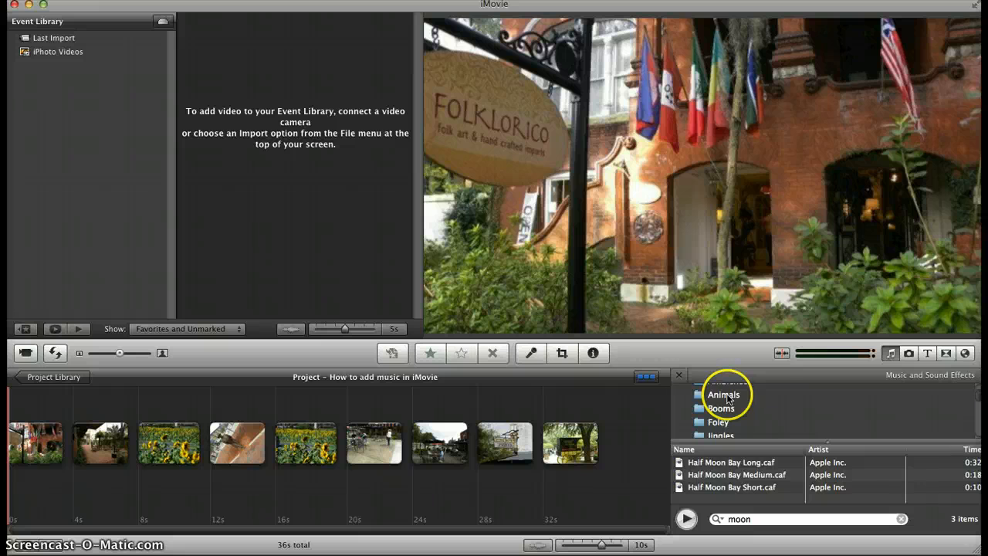
{"action": "left_click", "coordinate": [727, 396]}
{"action": "scroll", "coordinate": [728, 402], "scroll_direction": "up", "scroll_amount": 2}
{"action": "scroll", "coordinate": [757, 421], "scroll_direction": "down", "scroll_amount": 3}
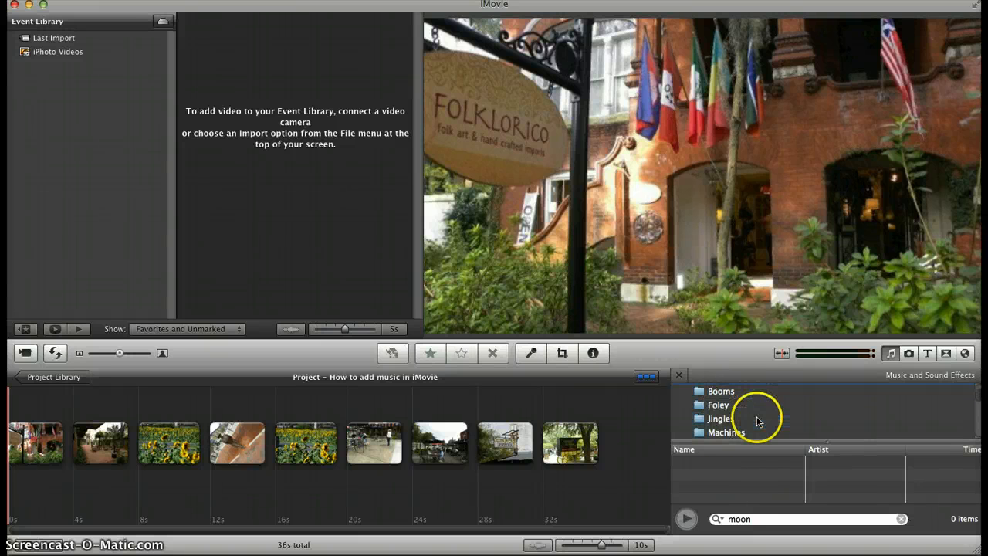
Step: Add Half Moon Bay Long.caf from the Jingles folder to the project as background music
{"action": "left_click", "coordinate": [732, 419]}
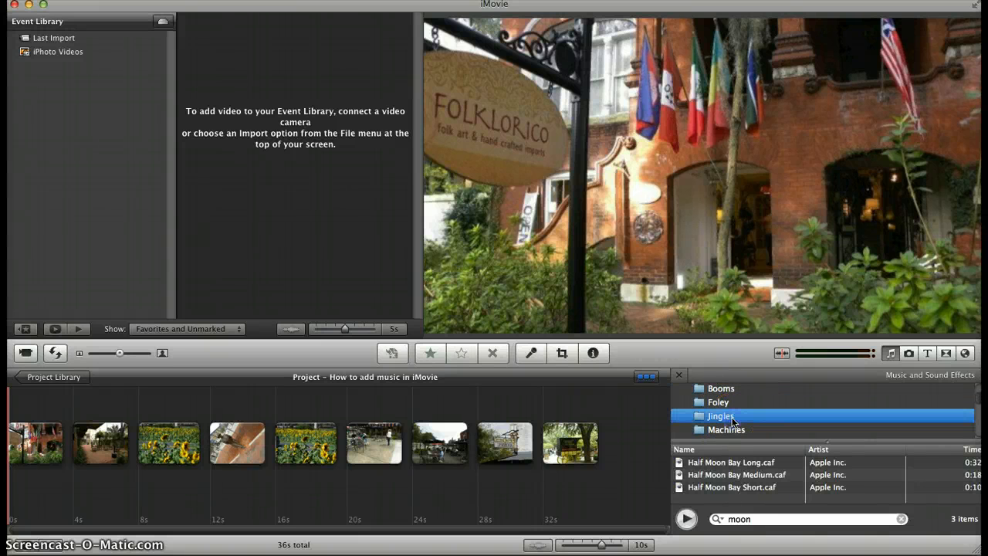
{"action": "left_click", "coordinate": [759, 463]}
{"action": "left_click_drag", "start_coordinate": [759, 466], "coordinate": [27, 415]}
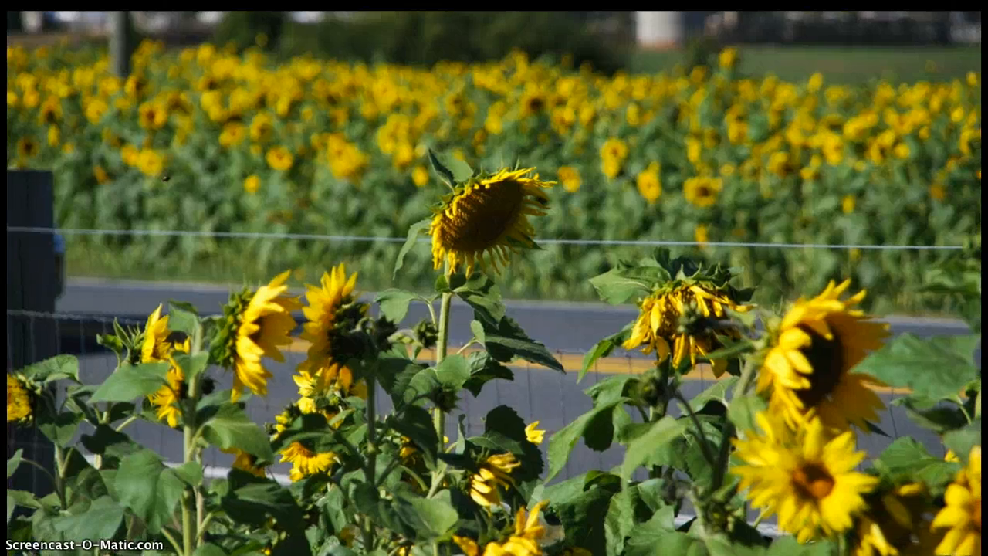
Step: Exit the full-screen playback and return to the project's editing view
{"action": "key", "text": "Escape"}
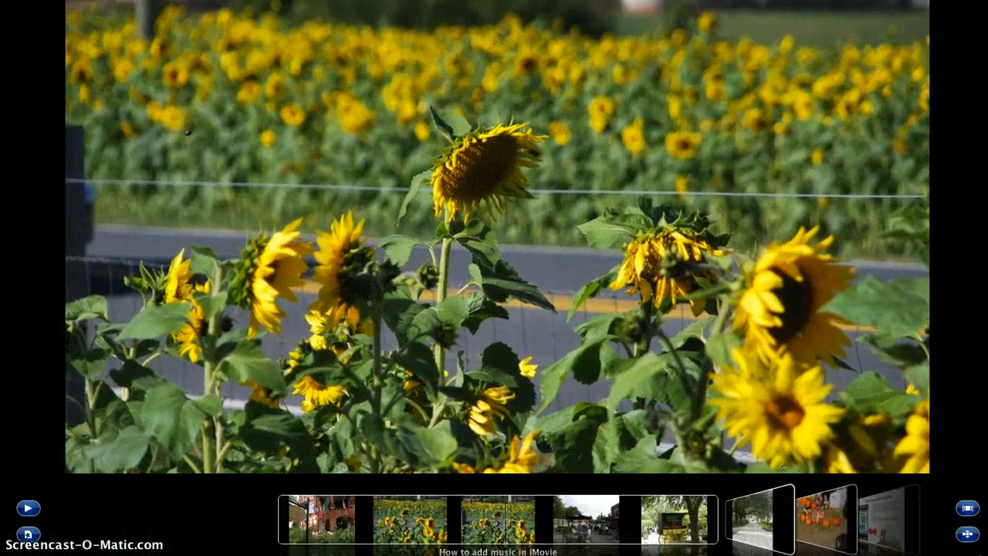
{"action": "key", "text": "Escape"}
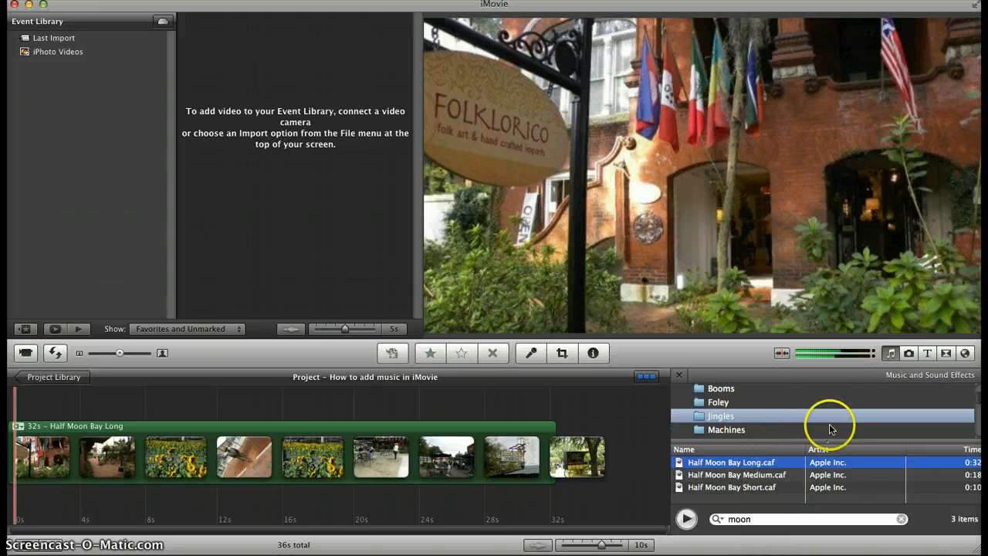
Step: Look through the iTunes Music library for songs matching "moon" and select the Breakfast version of Moon River
{"action": "scroll", "coordinate": [829, 427], "scroll_direction": "down", "scroll_amount": 1}
{"action": "scroll", "coordinate": [830, 429], "scroll_direction": "up", "scroll_amount": 5}
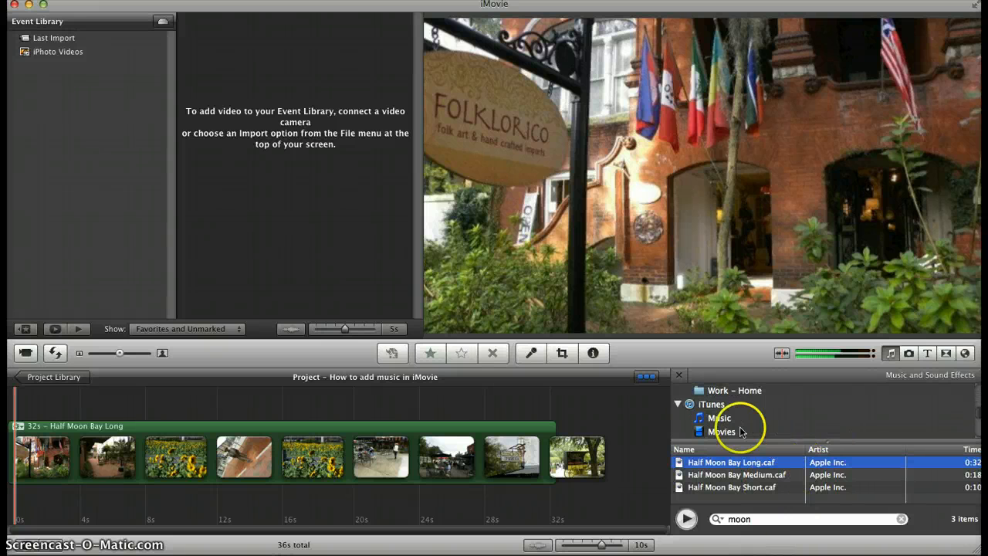
{"action": "left_click", "coordinate": [720, 406]}
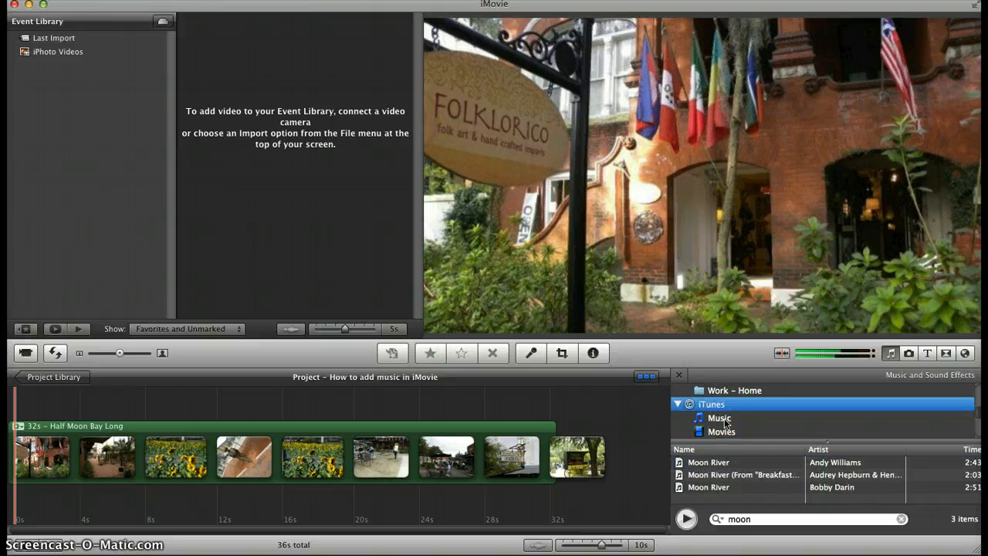
{"action": "left_click", "coordinate": [725, 420]}
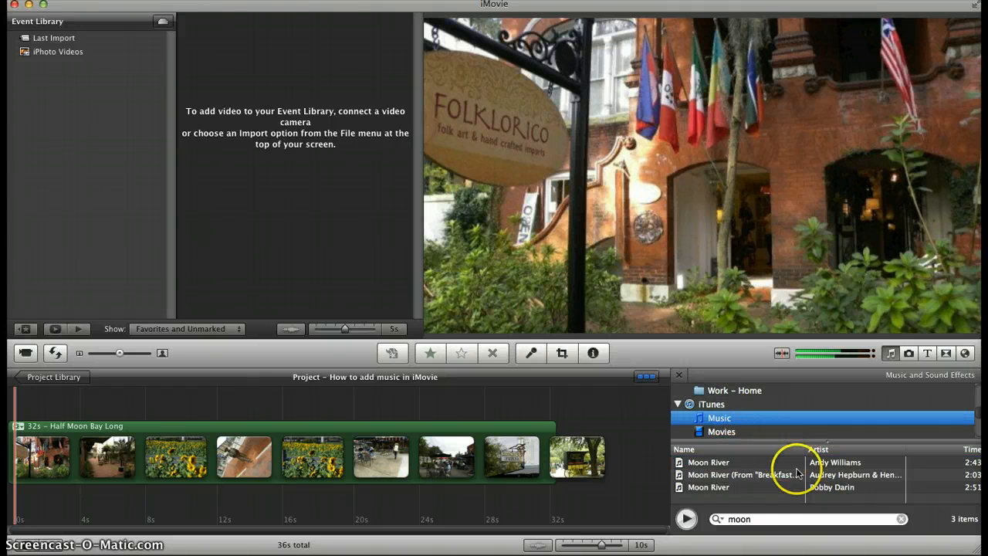
{"action": "left_click", "coordinate": [712, 463]}
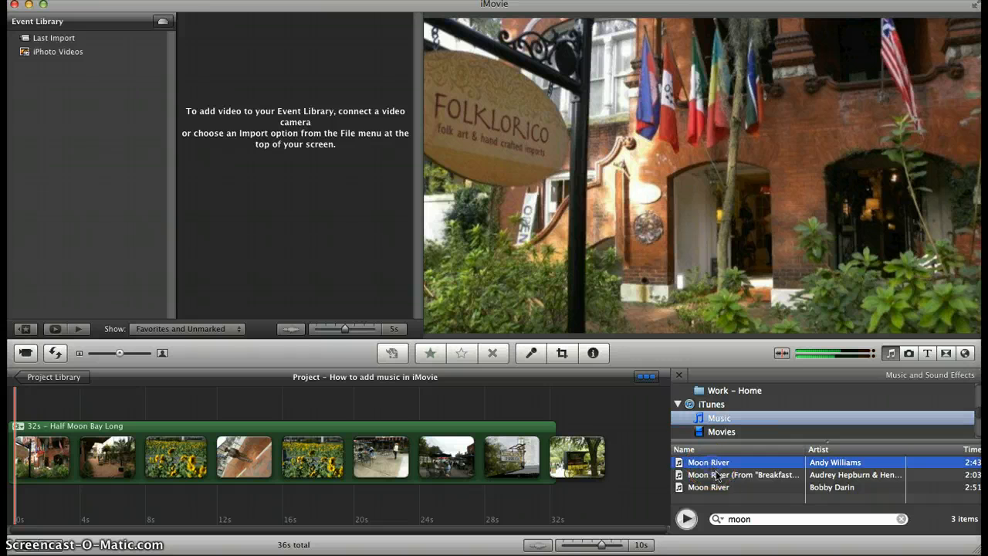
{"action": "left_click", "coordinate": [720, 477]}
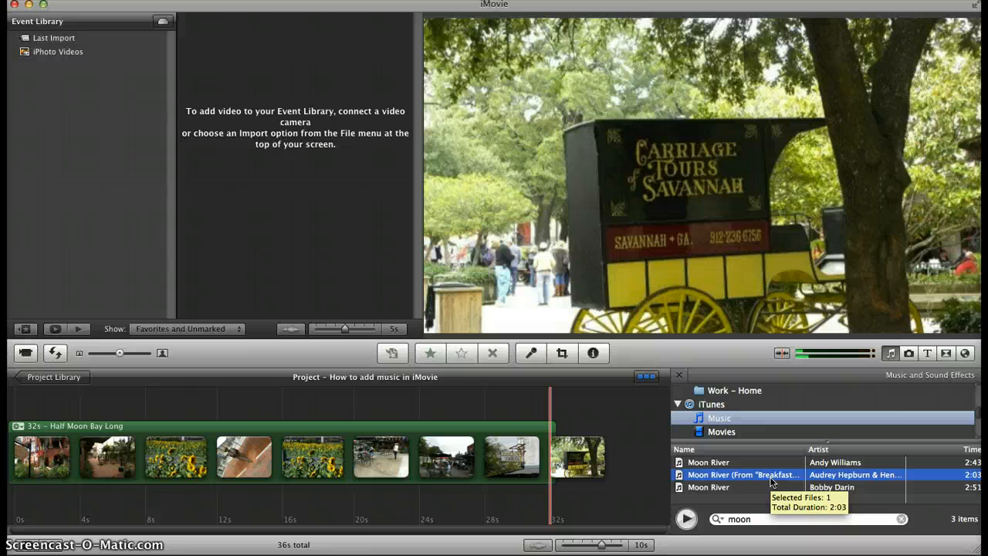
{"action": "left_click", "coordinate": [775, 480]}
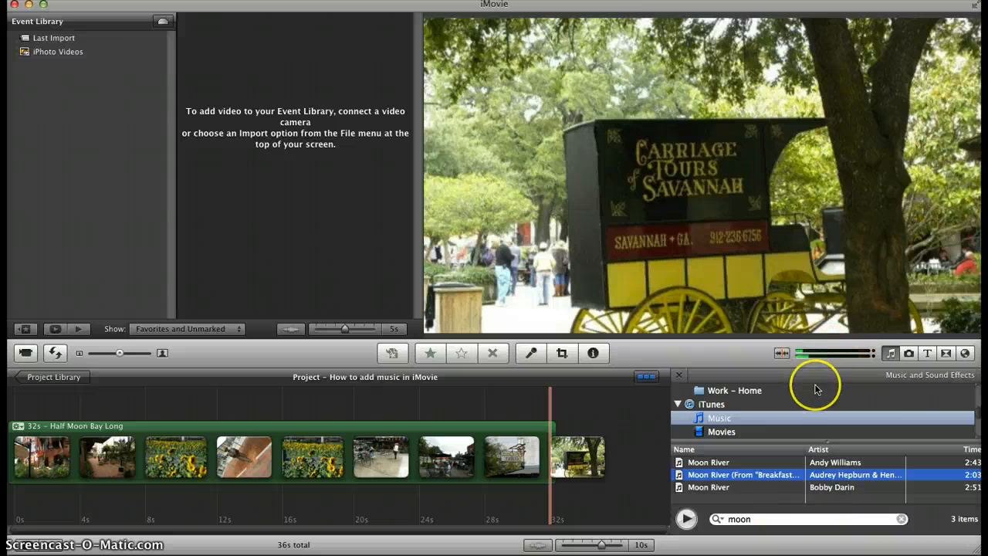
Step: Go back to iLife Sound Effects to show its audio matching "moon"
{"action": "scroll", "coordinate": [814, 384], "scroll_direction": "down", "scroll_amount": 5}
{"action": "scroll", "coordinate": [815, 383], "scroll_direction": "up", "scroll_amount": 3}
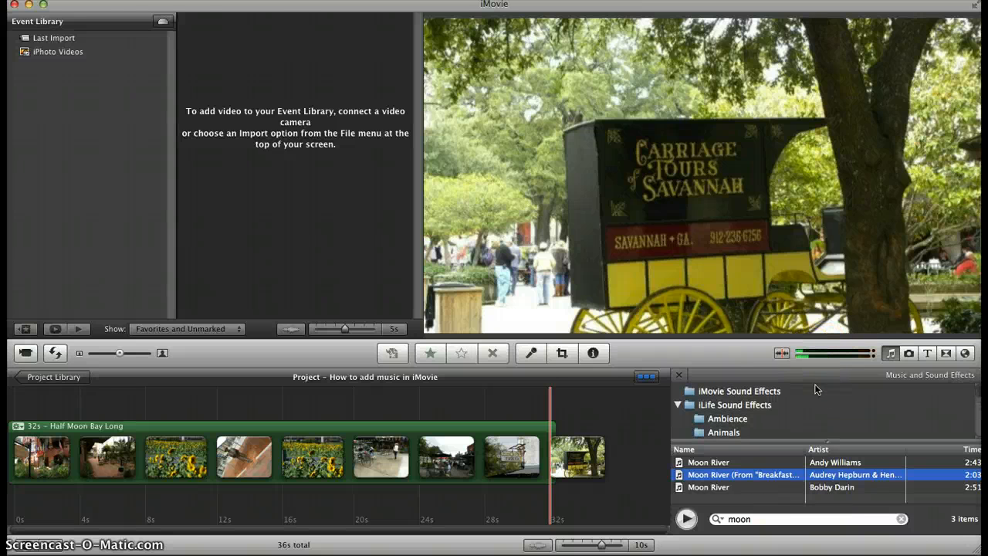
{"action": "left_click", "coordinate": [747, 407]}
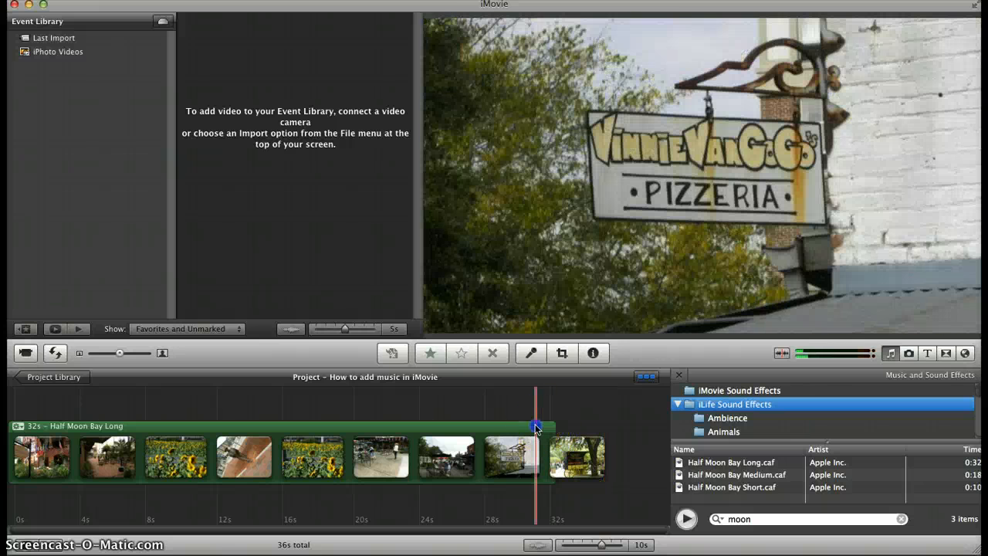
Step: Select the Half Moon Bay Long background music and play the project from near the end of that track
{"action": "left_click", "coordinate": [537, 429]}
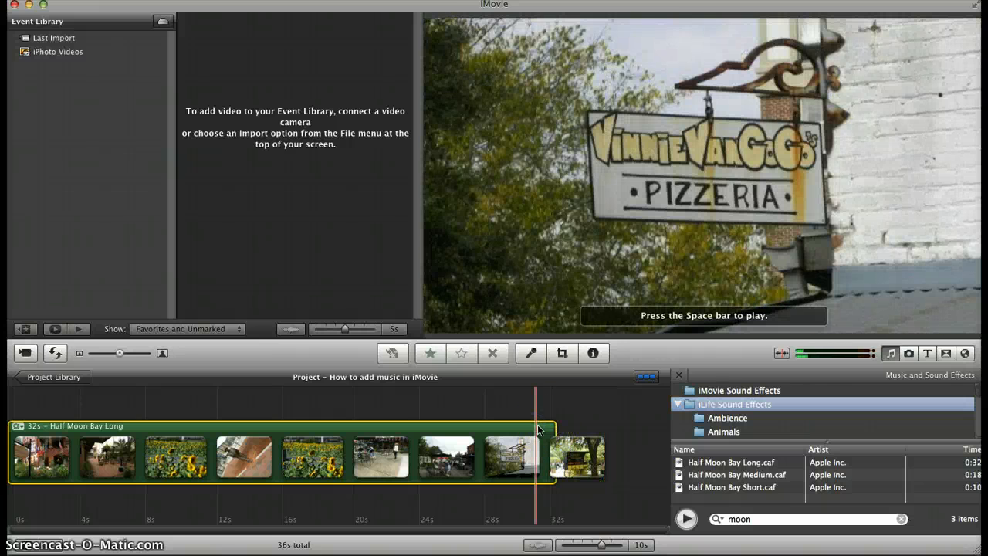
{"action": "key", "text": "space"}
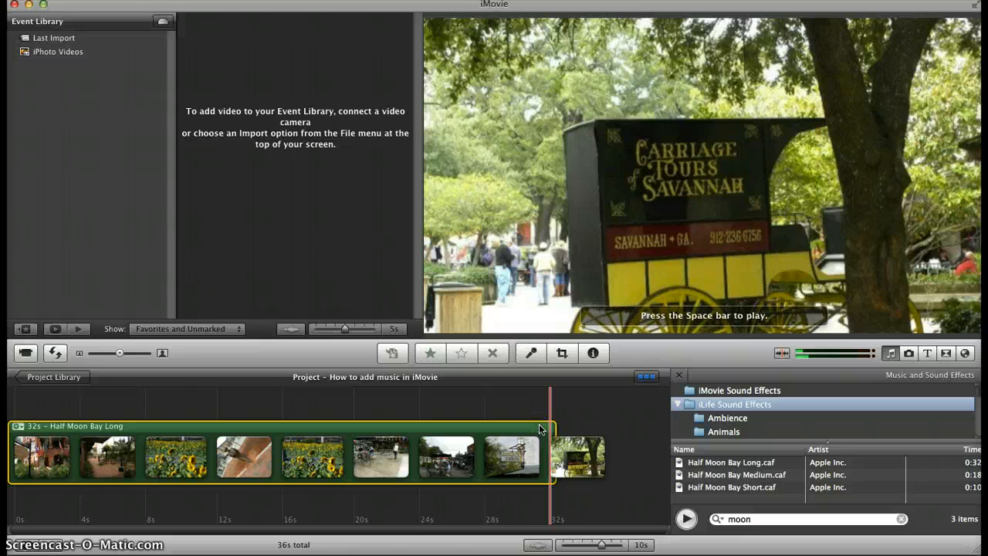
{"action": "left_click", "coordinate": [561, 429]}
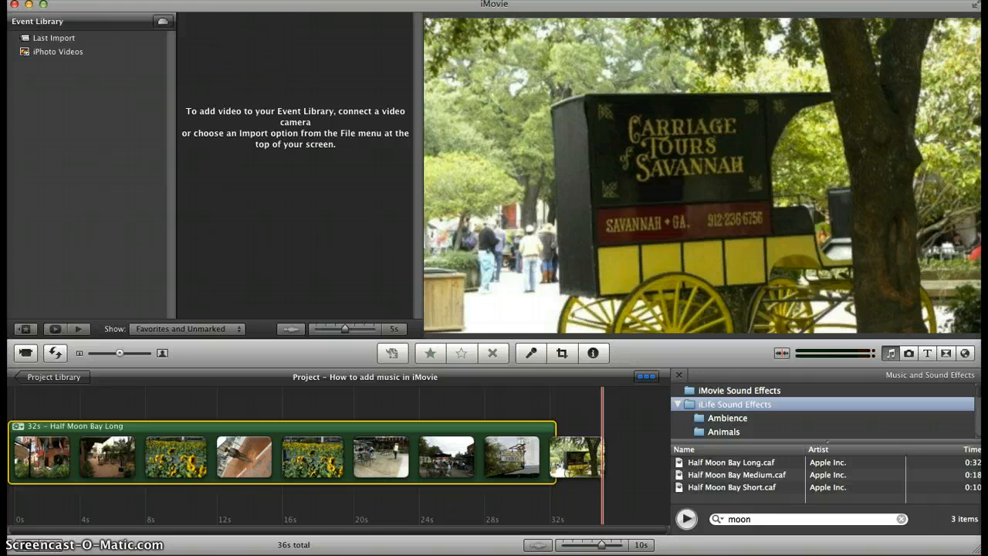
Step: Open the project's YouTube publishing settings and view the Add Account form, leaving it without adding an account
{"action": "left_click", "coordinate": [254, 0]}
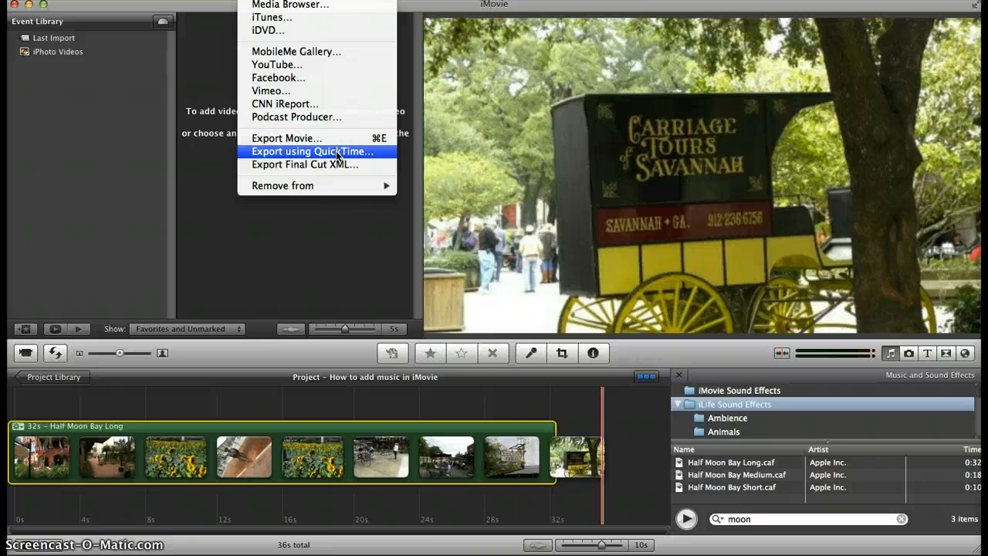
{"action": "left_click", "coordinate": [283, 68]}
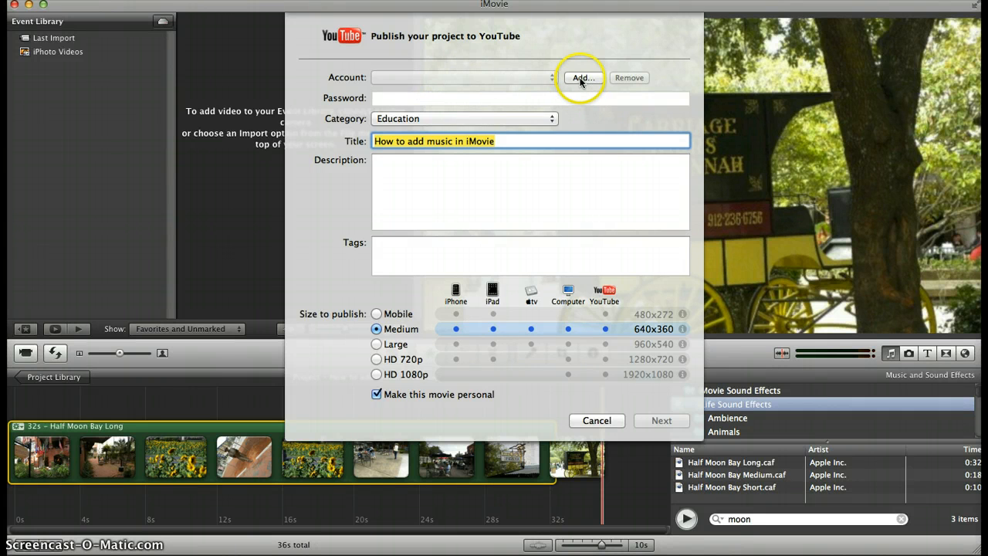
{"action": "left_click", "coordinate": [581, 80]}
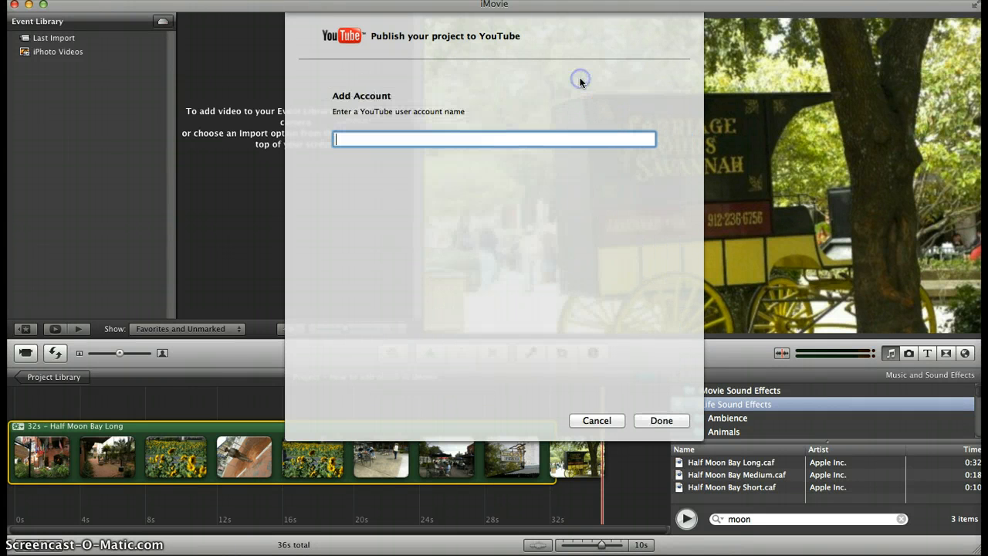
{"action": "left_click", "coordinate": [599, 419]}
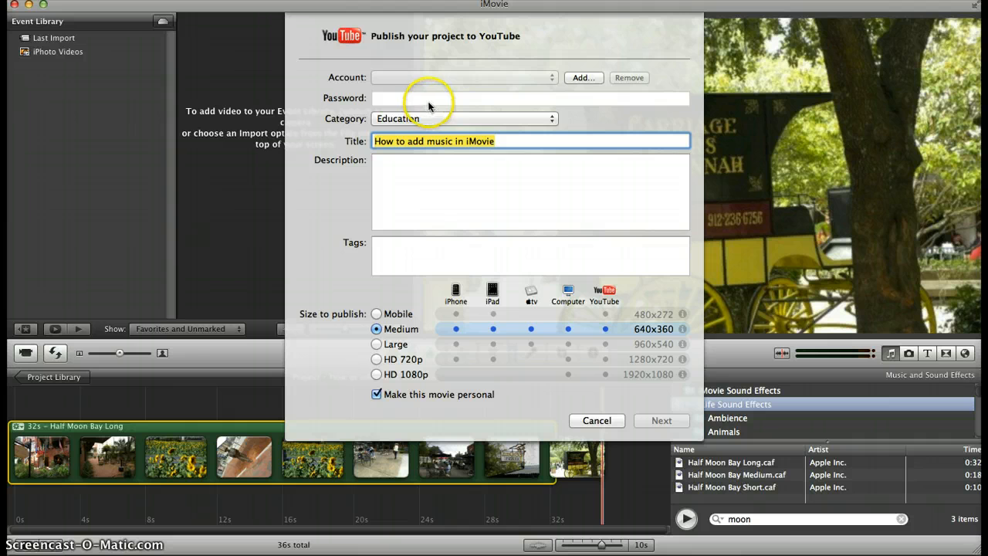
Step: Examine the YouTube category choices and the description and tags fields, and cancel publishing
{"action": "left_click", "coordinate": [553, 120]}
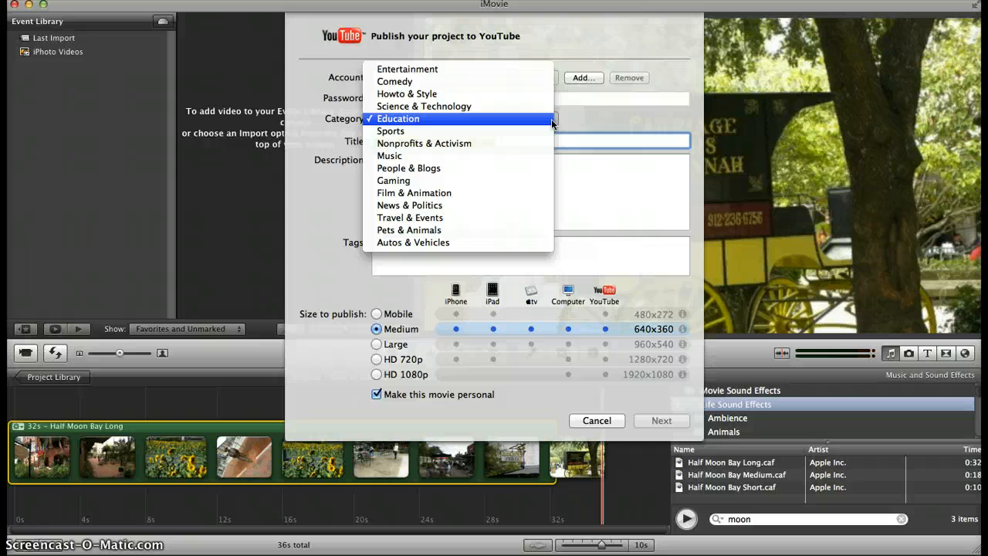
{"action": "left_click", "coordinate": [593, 125]}
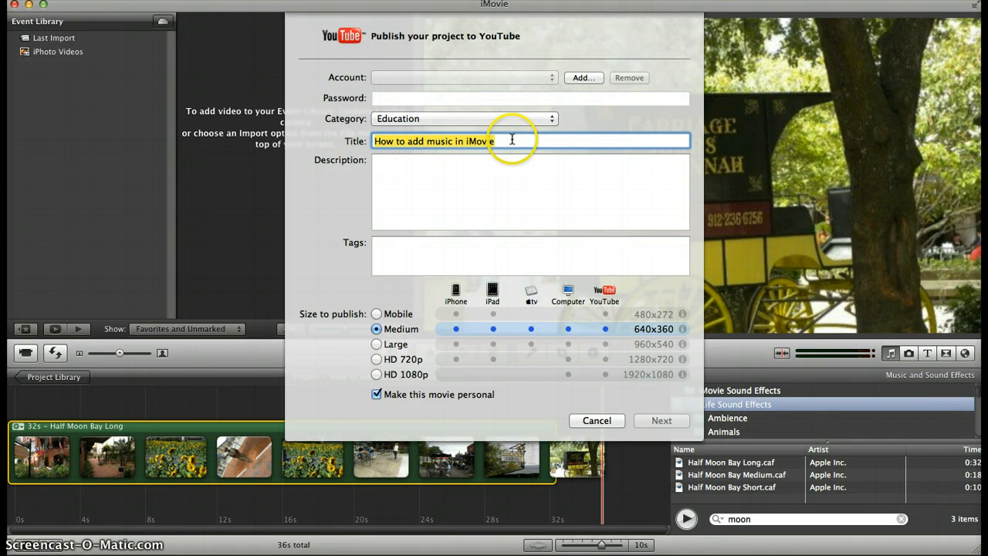
{"action": "left_click", "coordinate": [407, 164]}
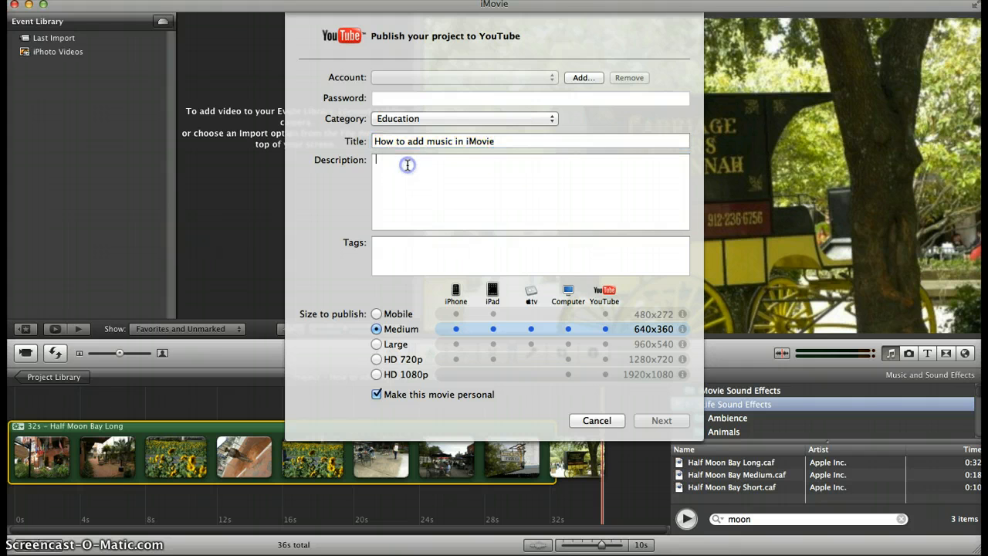
{"action": "left_click", "coordinate": [414, 241]}
{"action": "left_click", "coordinate": [511, 369]}
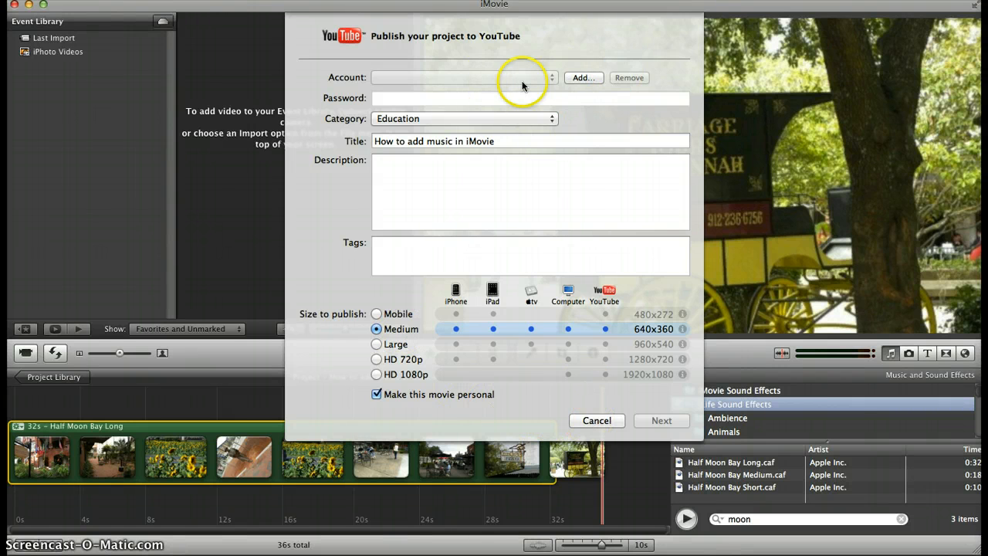
{"action": "left_click", "coordinate": [574, 259]}
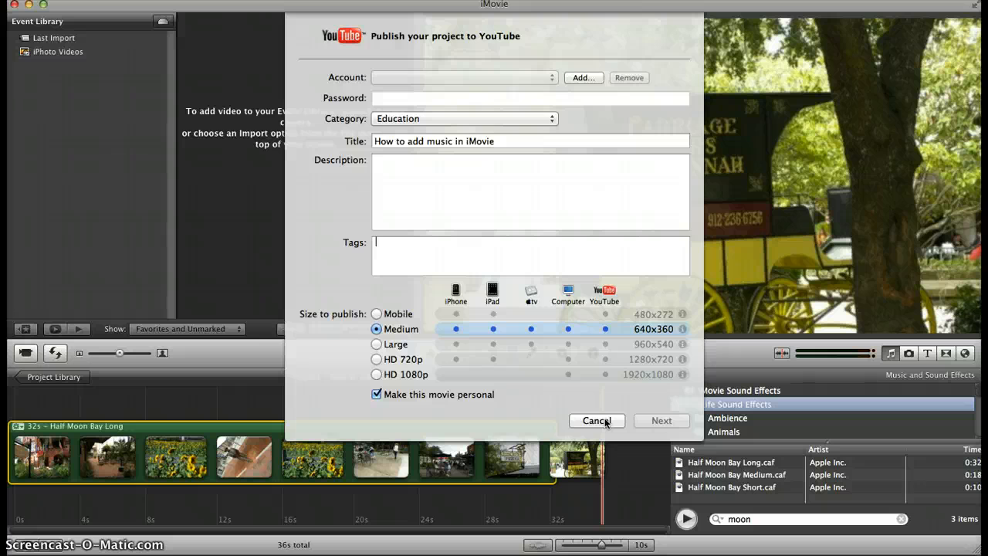
{"action": "left_click", "coordinate": [607, 421]}
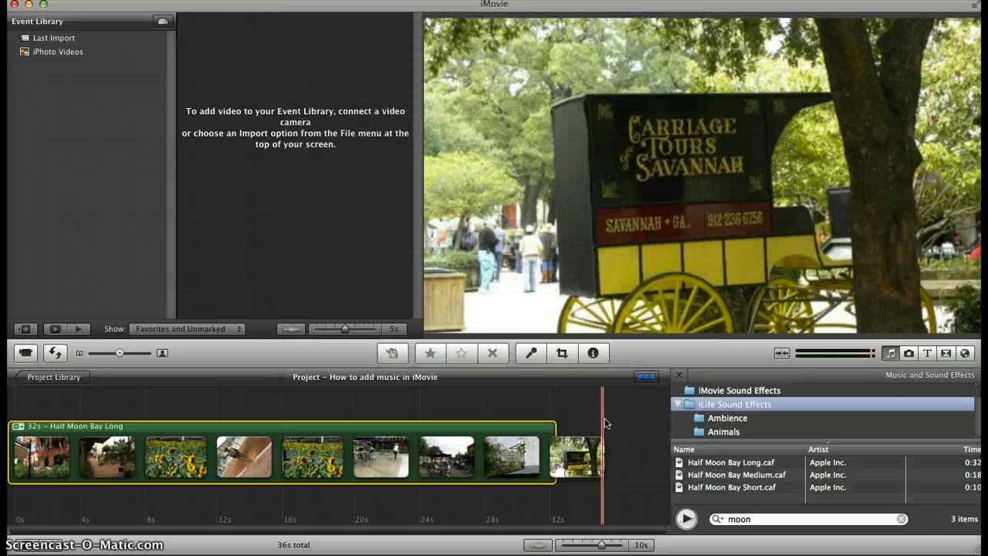
{"action": "left_click", "coordinate": [641, 438]}
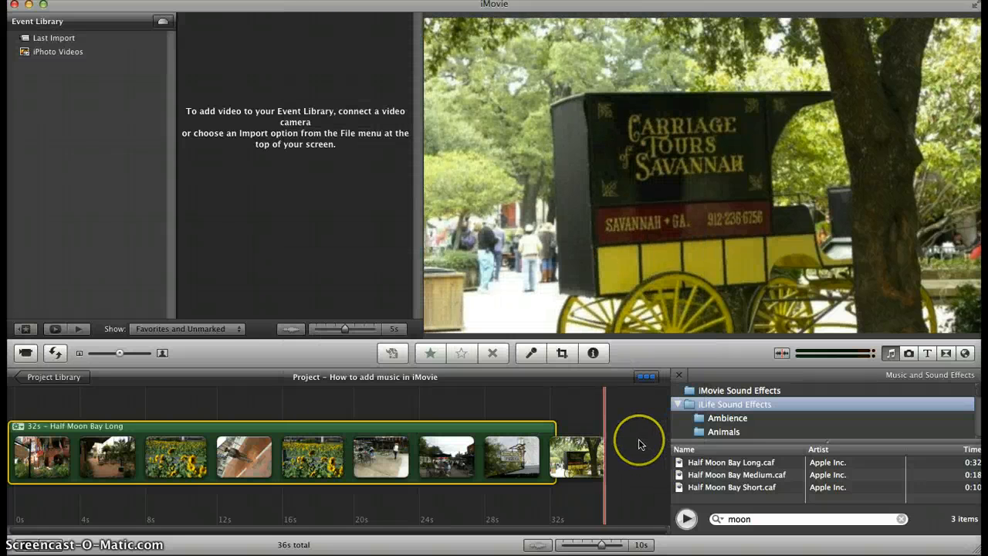